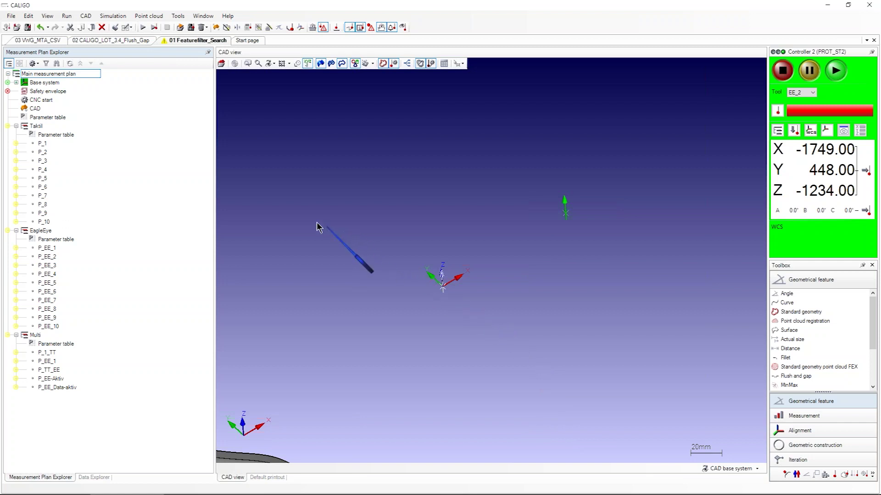
Open the 02 CALIGO_LOT_3.4_Flush_Gap measurement plan and expand only its Polyline group.
click(121, 40)
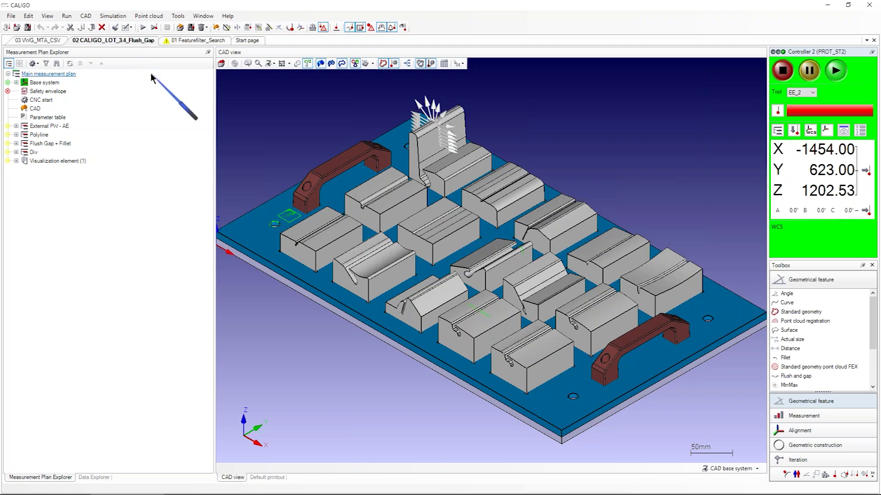
click(16, 127)
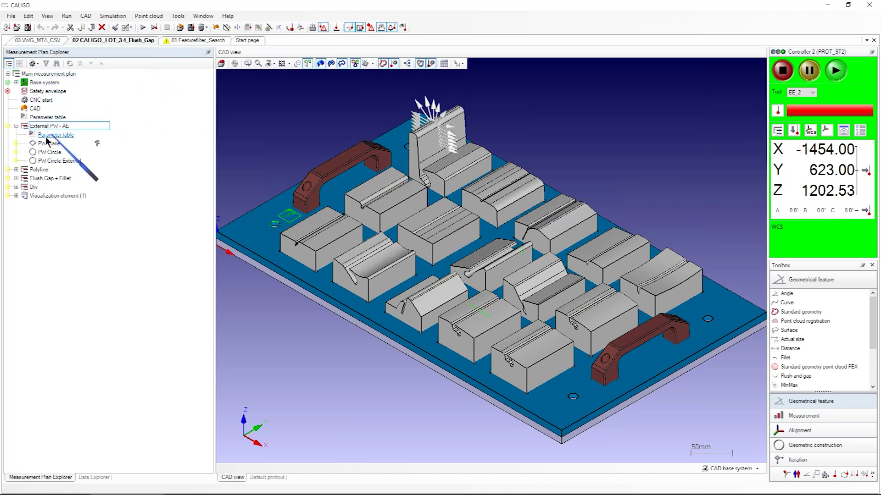
click(17, 170)
click(17, 126)
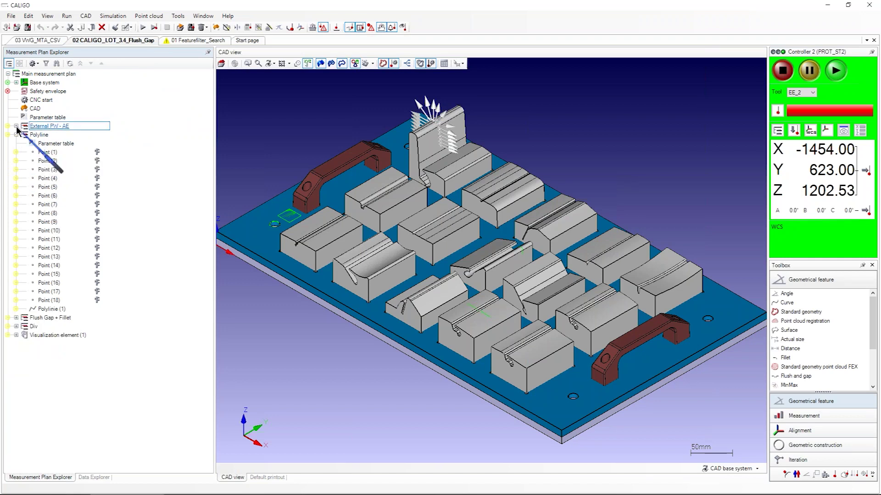
Focus the CAD view on Point (1) of the Polyline group and move its result label away from the measuring points.
click(50, 146)
click(50, 153)
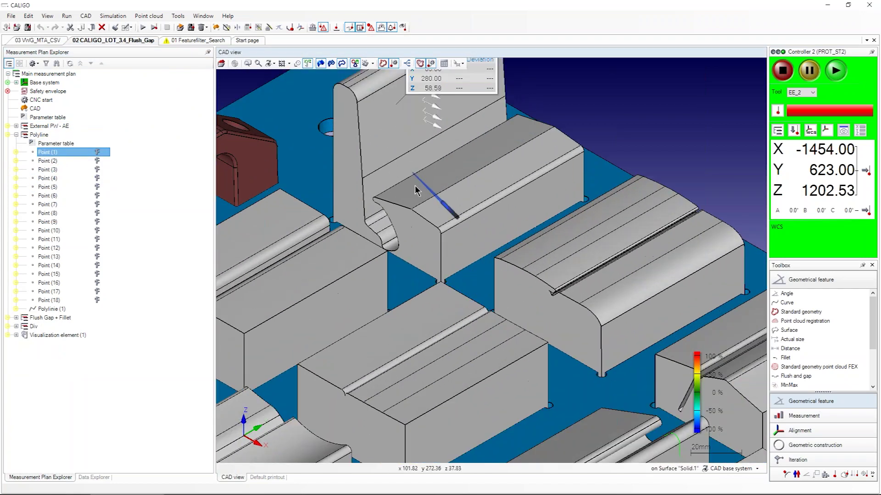
middle_drag(415, 191, 464, 284)
right_click(456, 271)
click(469, 276)
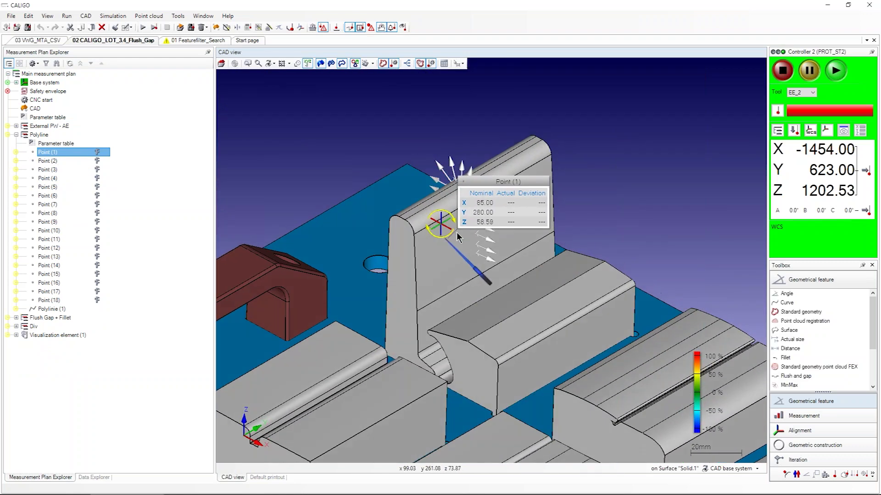
middle_drag(548, 286, 589, 296)
drag(365, 208, 250, 168)
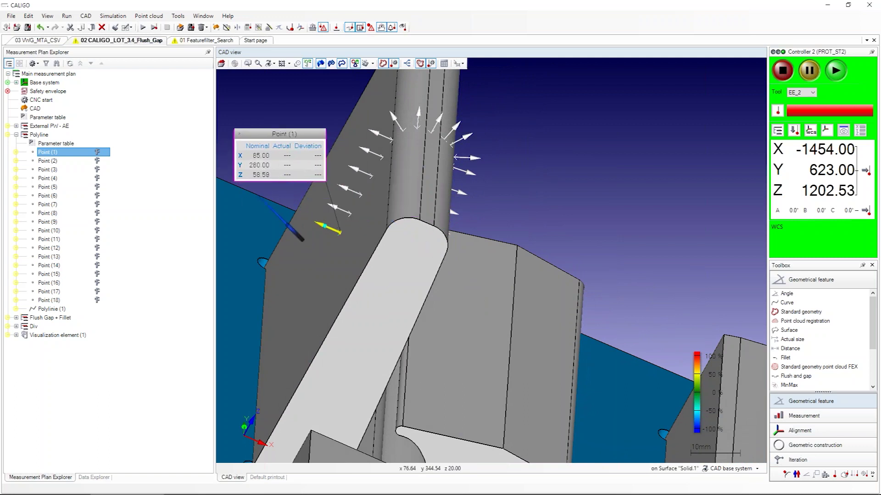
Examine the Polyline group's points in sequence from Point (2) to Point (18), checking their positions and directions around the upright rib.
click(75, 161)
key(Down)
key(Down)
key(Down)
key(Down)
key(Down)
key(Down)
key(Down)
key(Down)
key(Down)
key(Down)
key(Down)
key(Down)
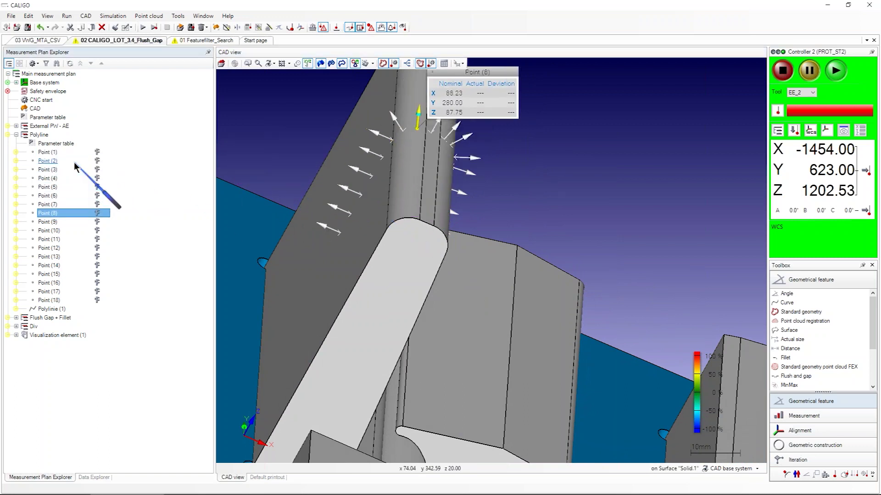
key(Down)
key(Down)
key(Down)
key(Down)
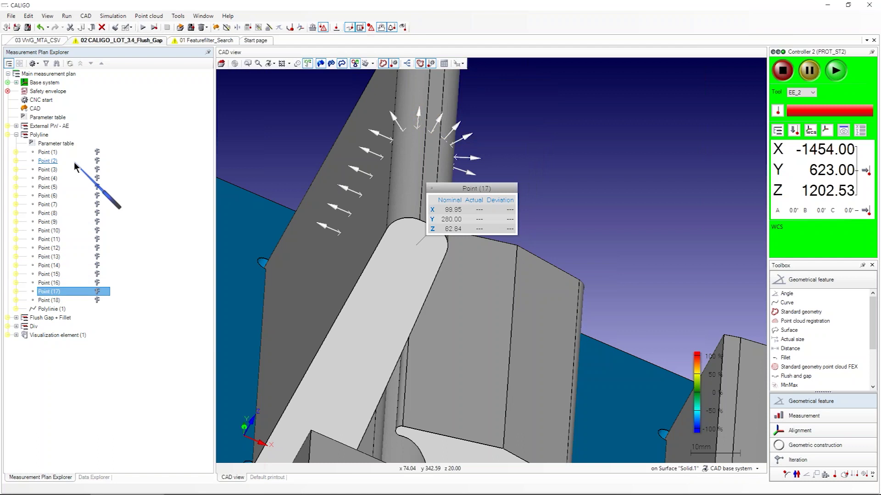
middle_drag(370, 299, 340, 305)
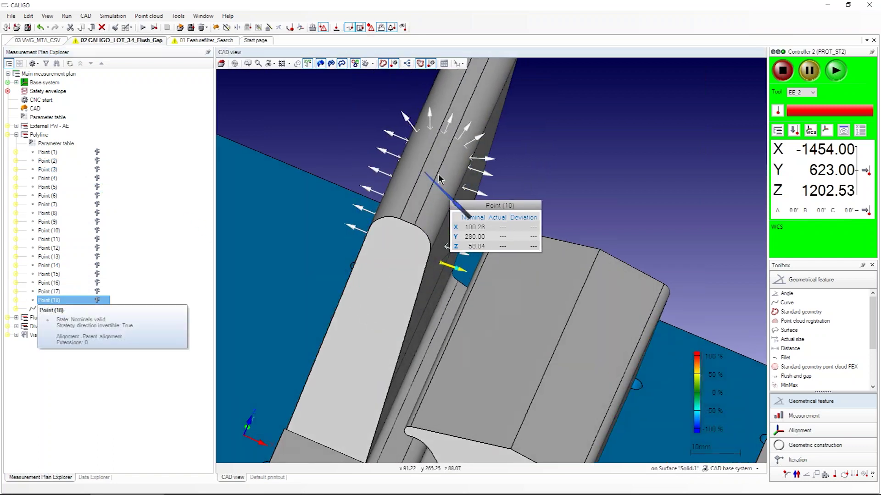
middle_drag(410, 265, 392, 272)
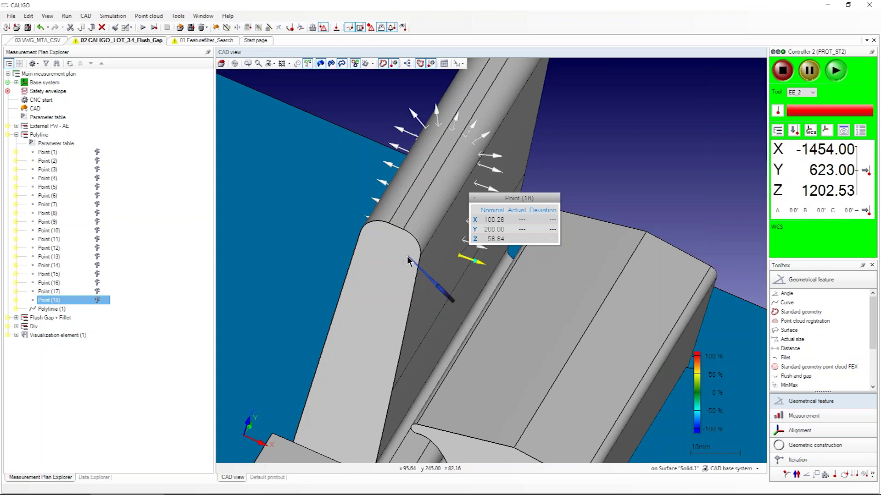
middle_drag(413, 252, 415, 266)
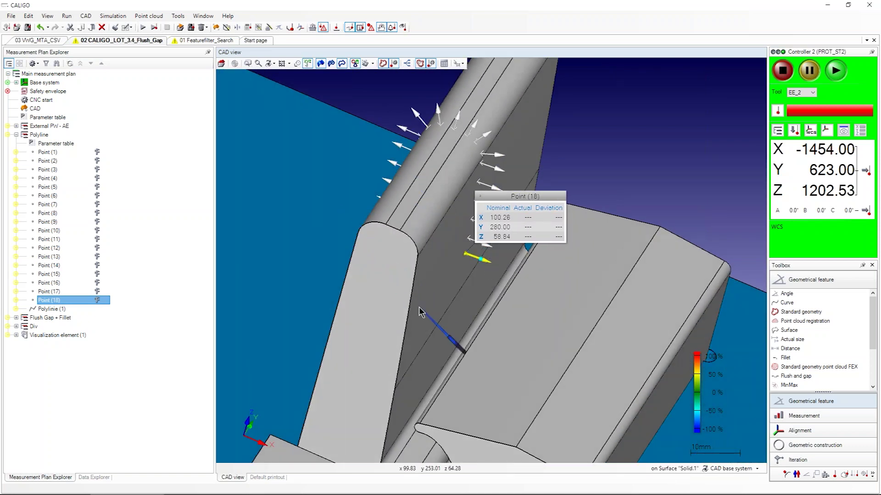
Delete the existing polyline feature at the end of the Polyline group.
click(66, 309)
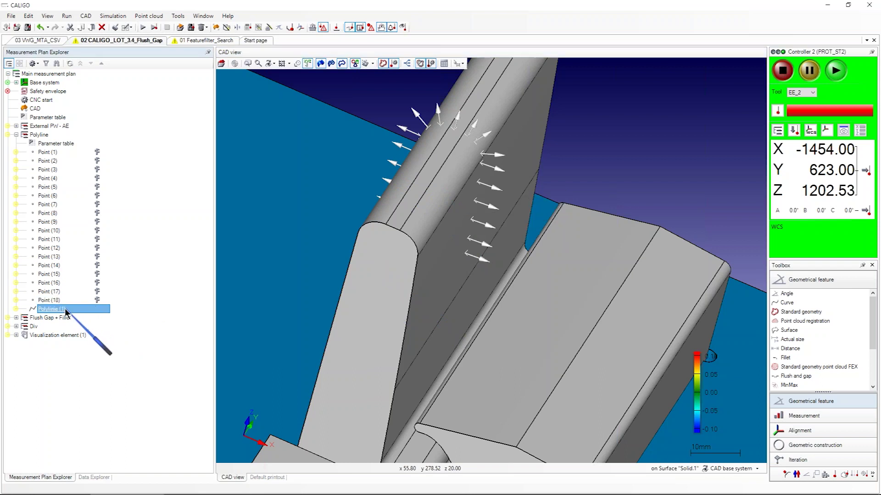
right_click(65, 312)
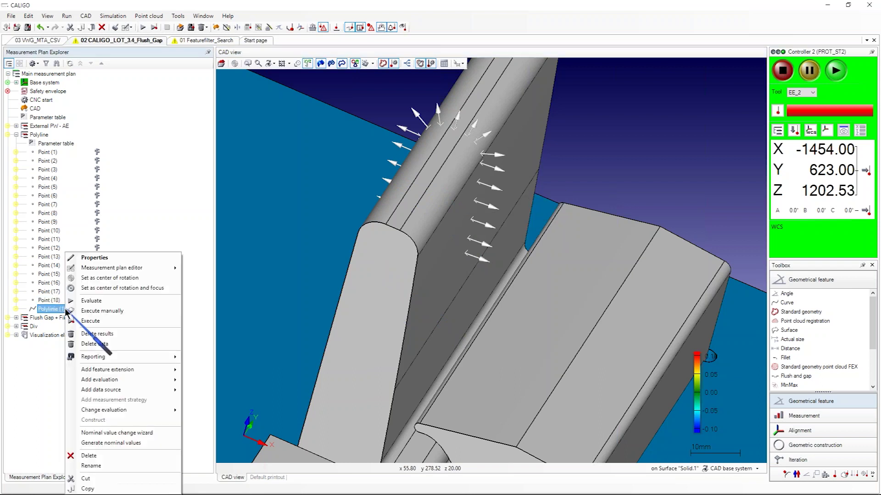
click(89, 455)
click(457, 289)
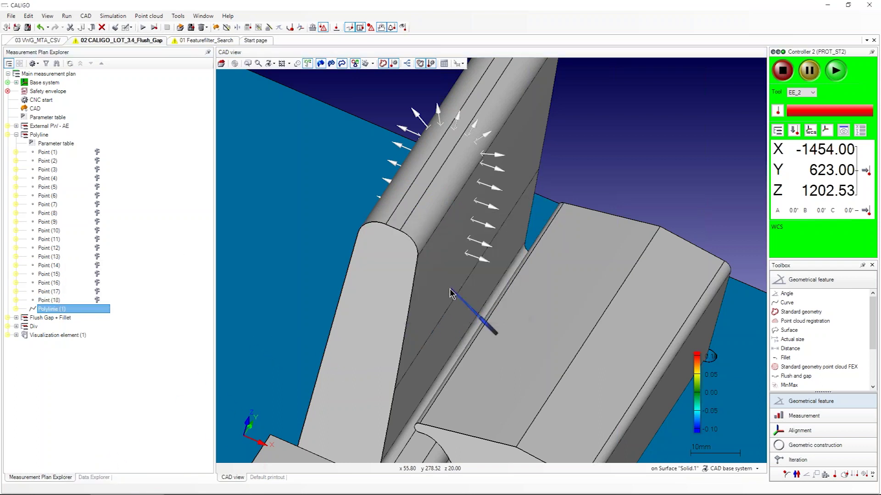
click(218, 9)
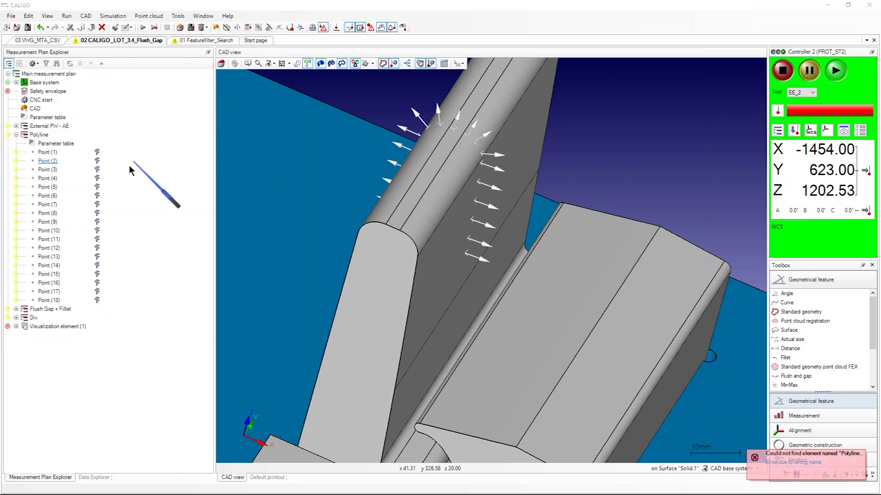
Evaluate Point (1) through Point (18) of the Polyline group together.
click(64, 155)
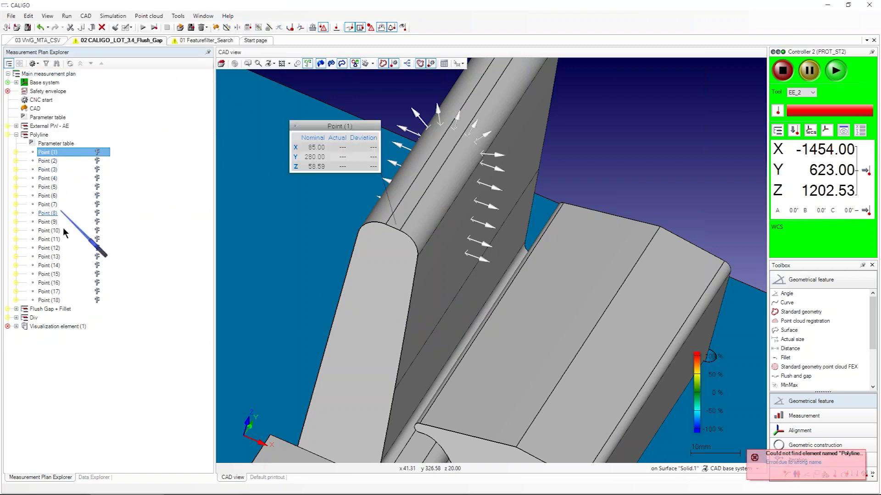
shift+click(60, 301)
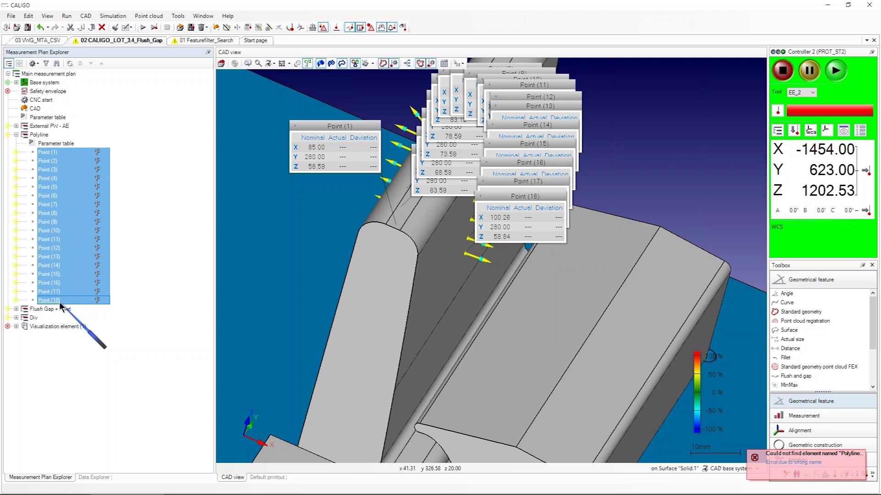
right_click(59, 243)
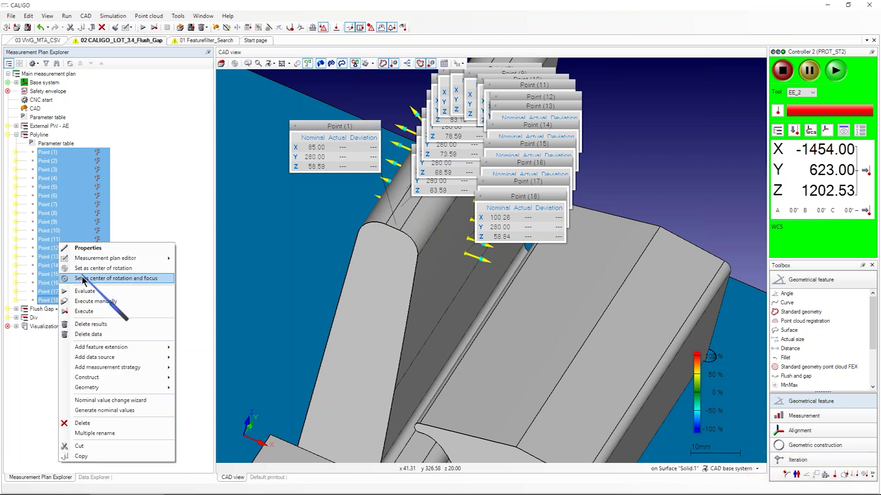
click(85, 291)
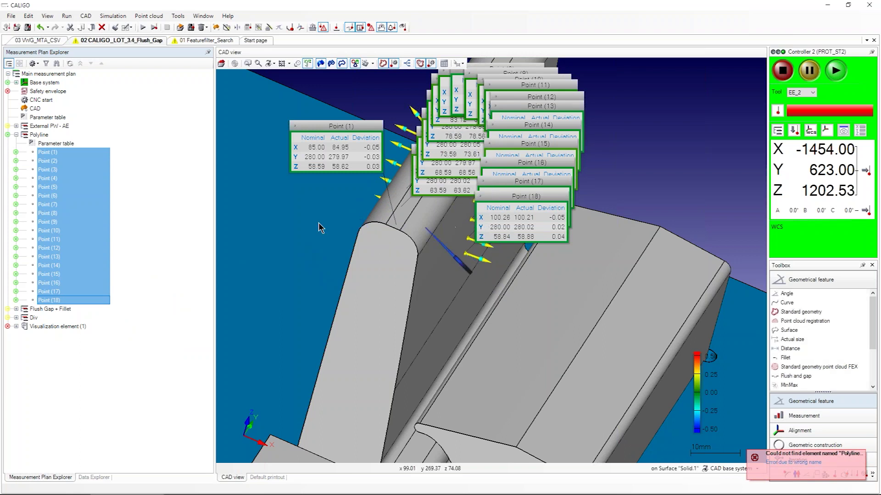
Construct a polyline geometrical feature from Point (1) through Point (18).
click(62, 153)
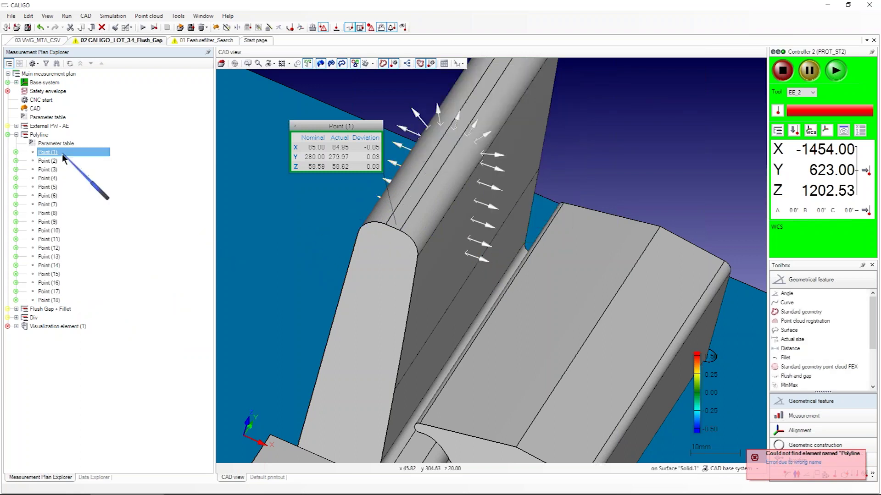
shift+click(66, 301)
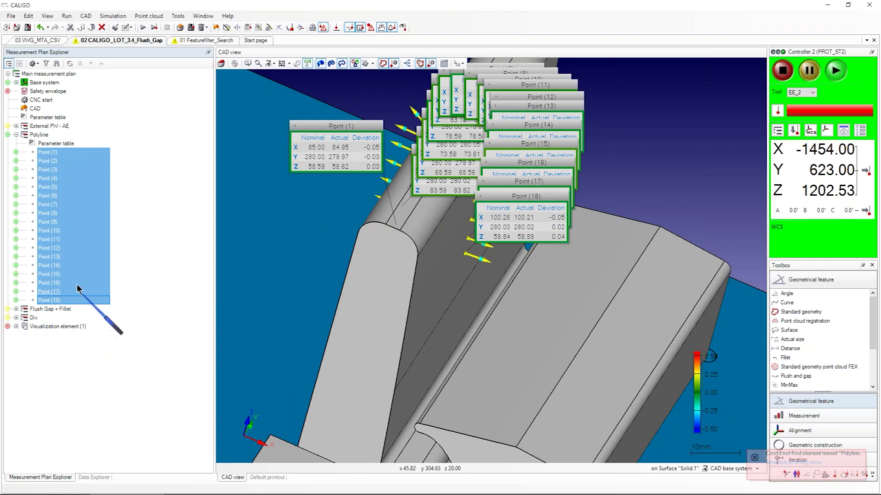
right_click(81, 255)
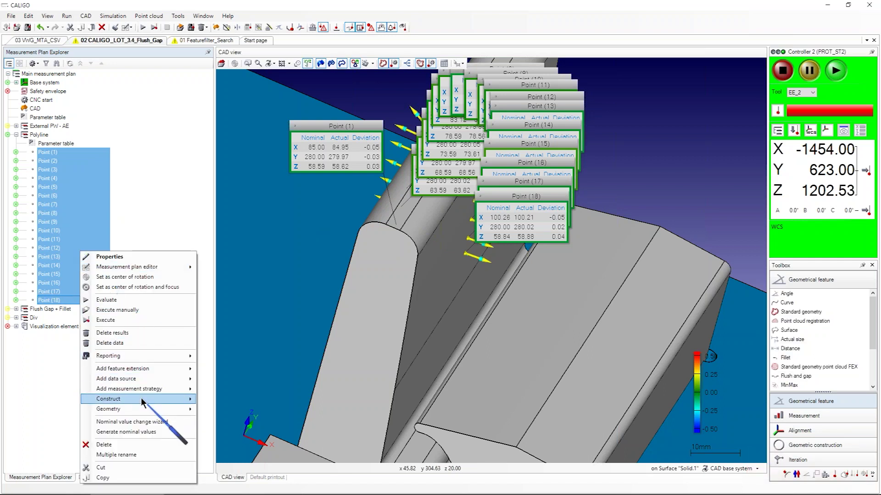
mouse_move(145, 399)
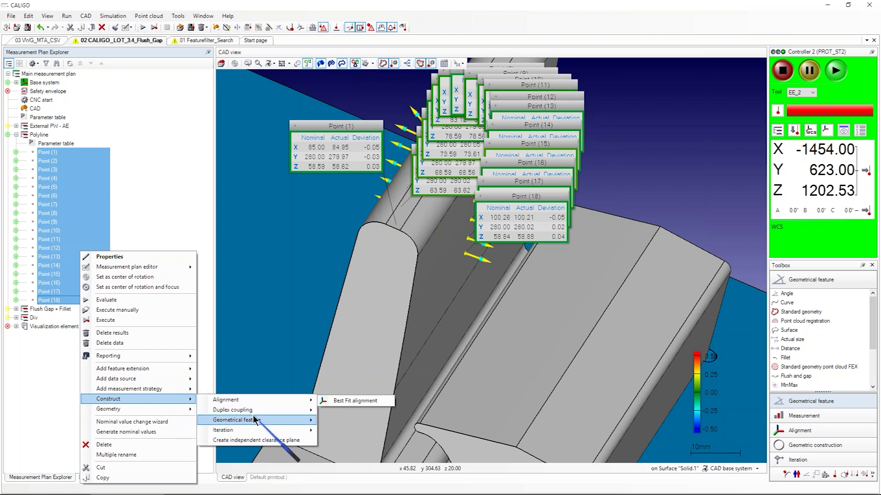
mouse_move(261, 421)
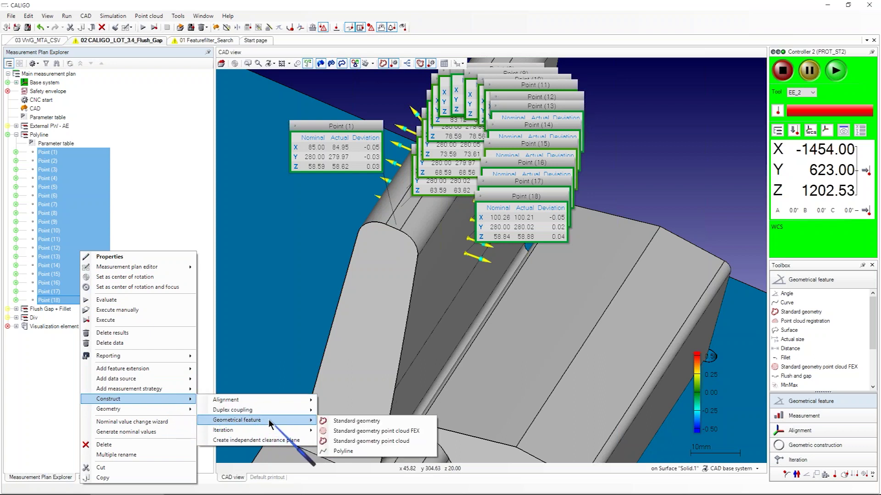
click(364, 452)
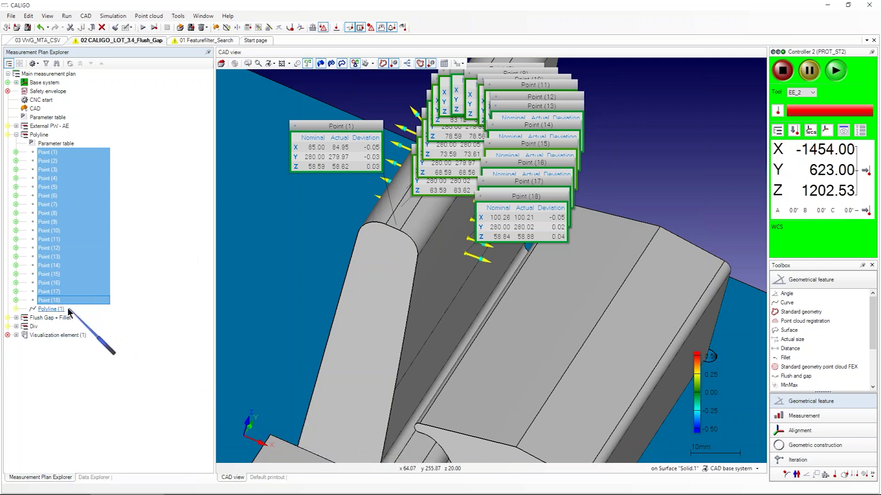
Hide the CAD model geometry and evaluate the newly constructed polyline.
click(68, 310)
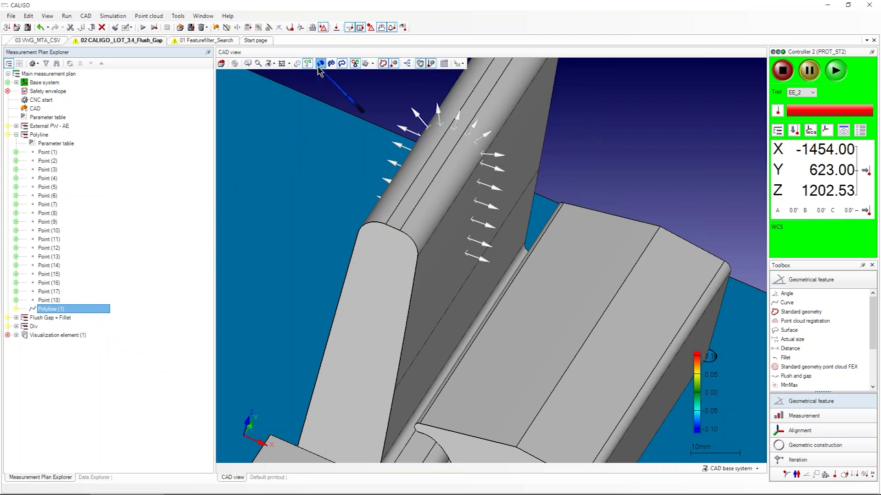
click(342, 64)
click(342, 65)
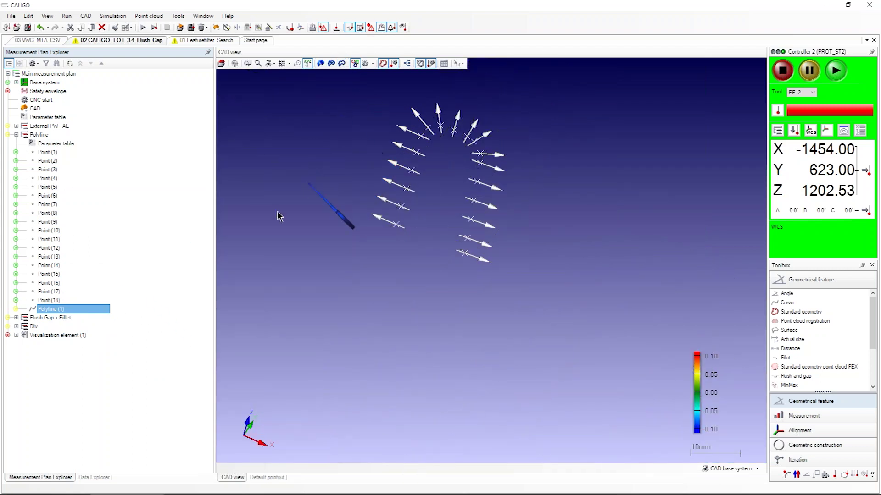
right_click(69, 309)
click(85, 303)
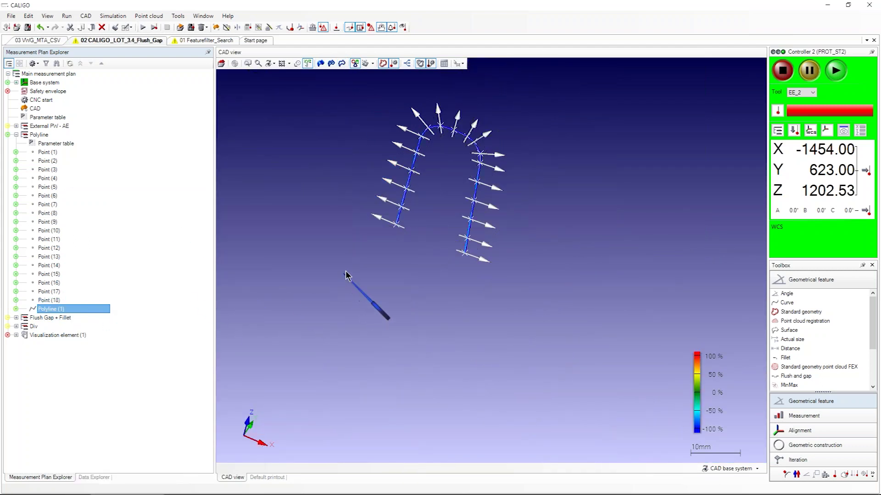
Examine the evaluated polyline's deviation line and tolerance band at close range.
middle_drag(345, 275, 349, 209)
scroll(348, 208, up, 4)
scroll(349, 213, down, 5)
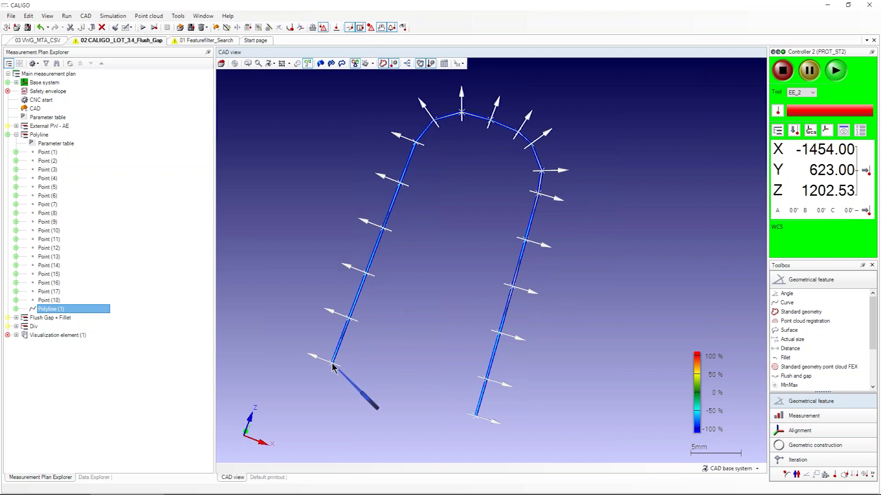
scroll(403, 236, up, 5)
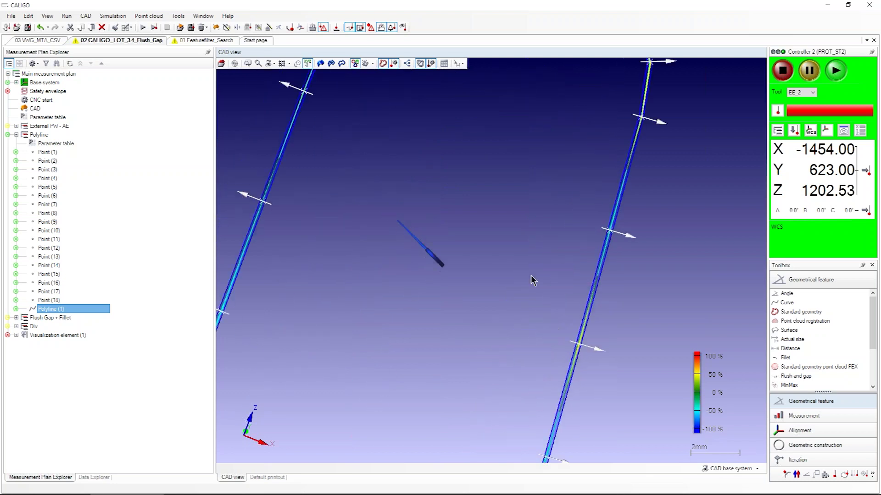
scroll(566, 289, up, 5)
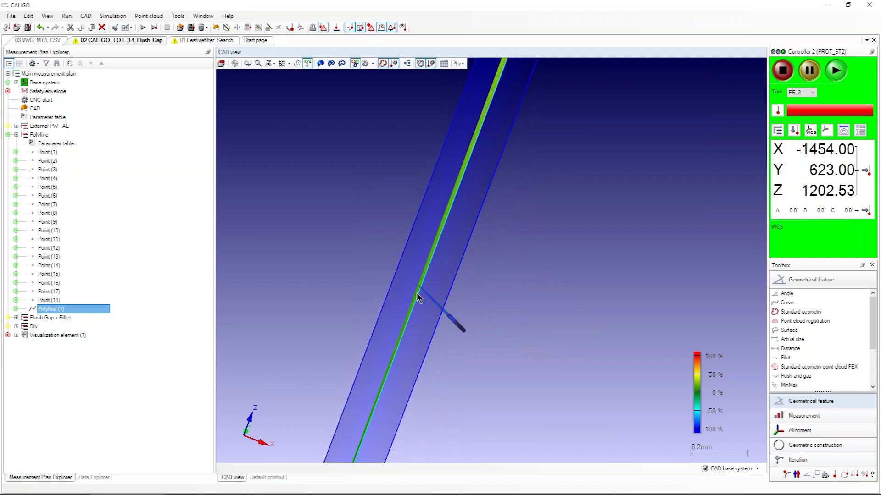
scroll(452, 213, down, 1)
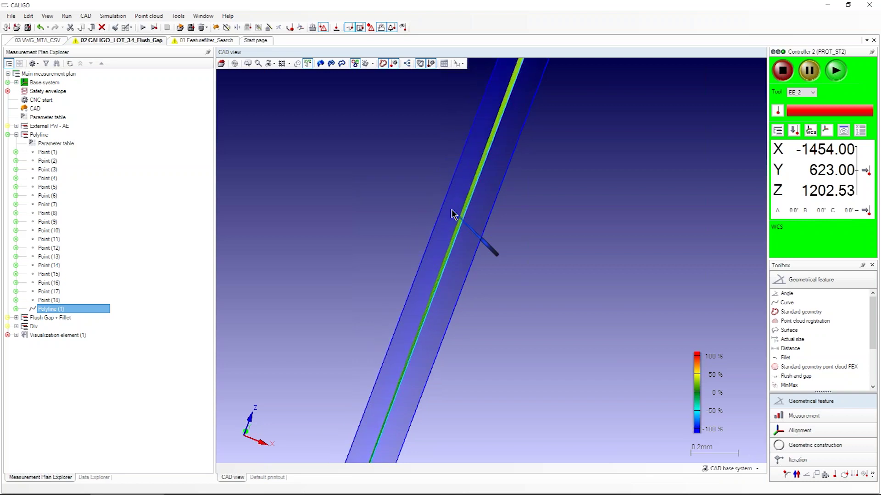
Set the error scaling of Polyline (1)'s actual curve to 10 in its evaluation visualization properties.
right_click(63, 313)
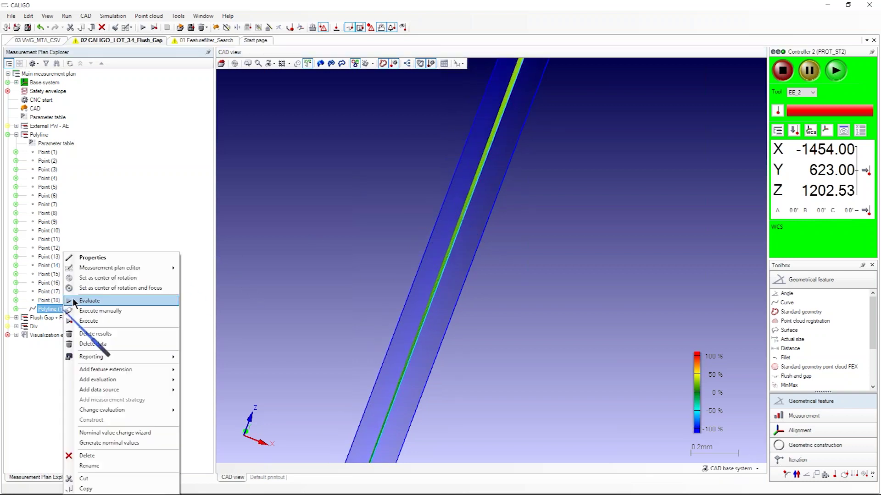
click(98, 257)
drag(303, 78, 121, 88)
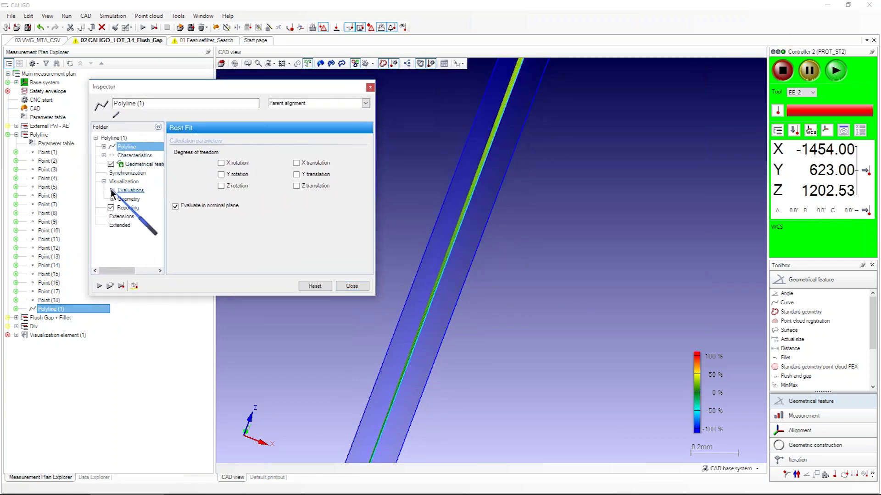
click(112, 190)
click(140, 216)
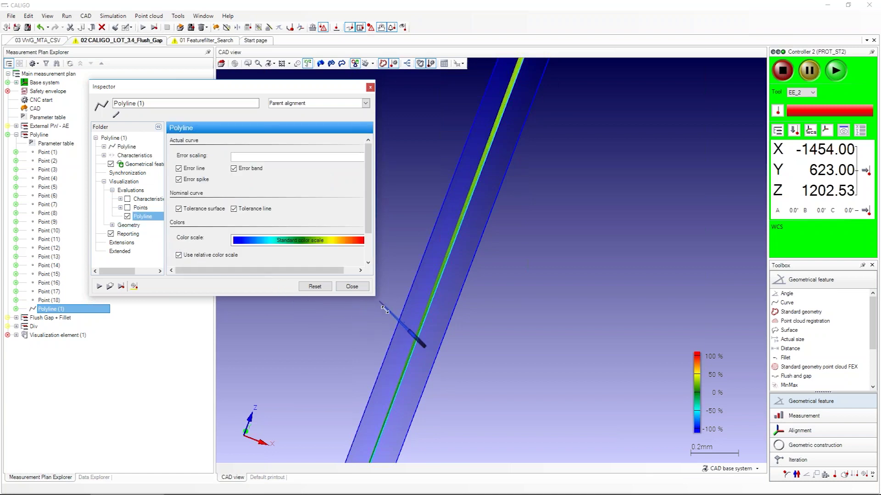
drag(375, 296, 430, 352)
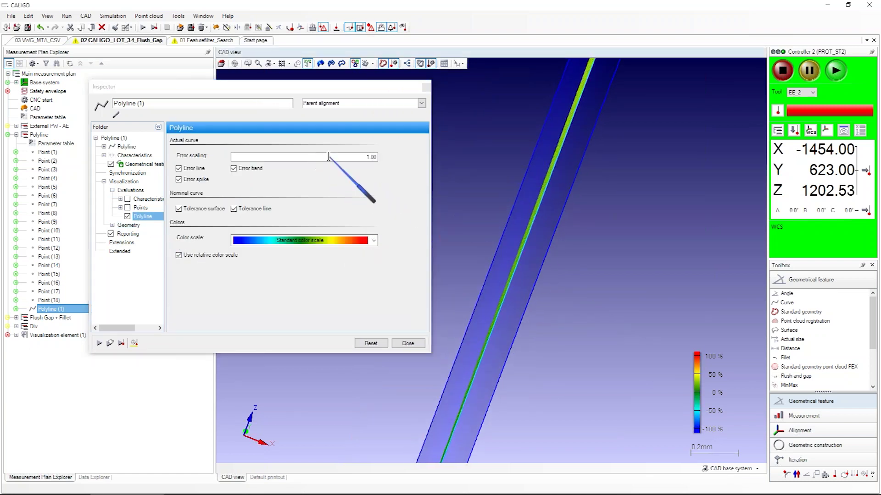
double_click(379, 157)
text(10)
key(Return)
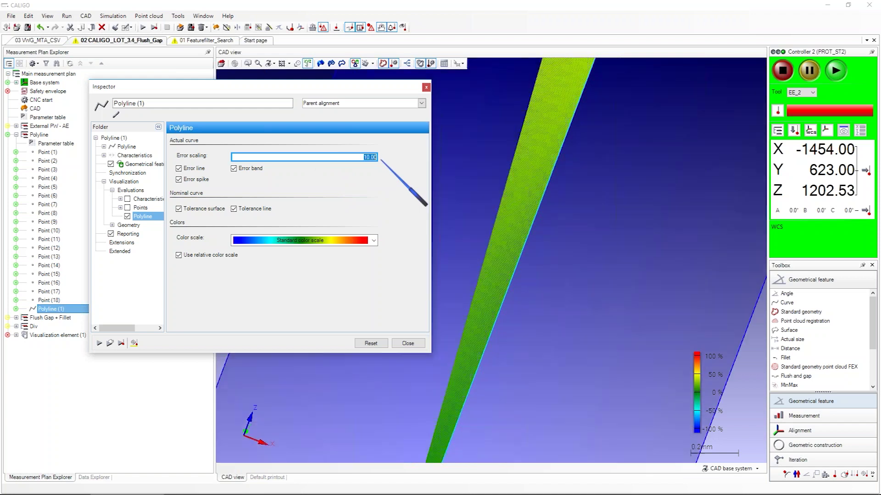
Turn off the tolerance surface and tolerance line of the polyline's nominal curve.
scroll(538, 200, down, 3)
mouse_move(539, 205)
middle_down()
mouse_move(530, 224)
mouse_move(545, 218)
middle_up()
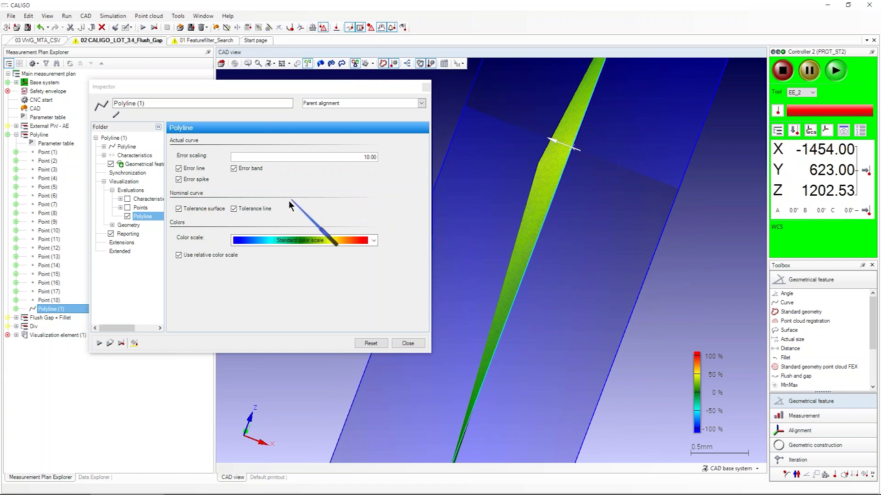
click(179, 209)
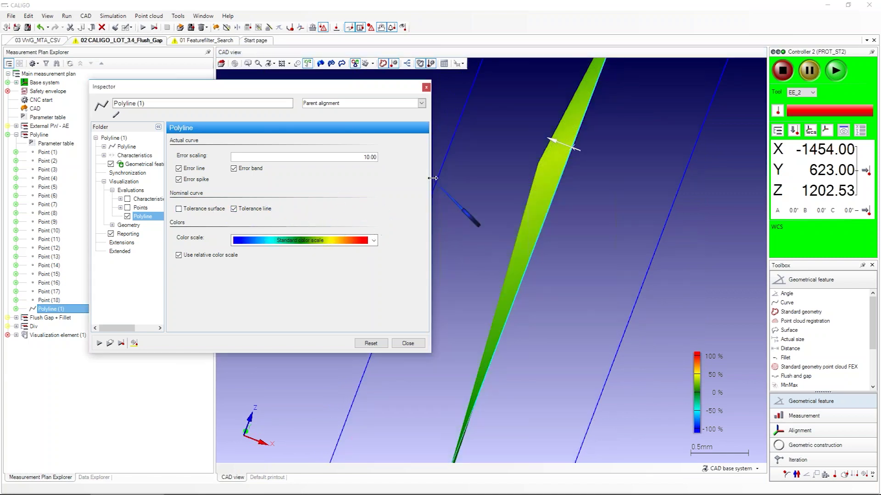
click(264, 210)
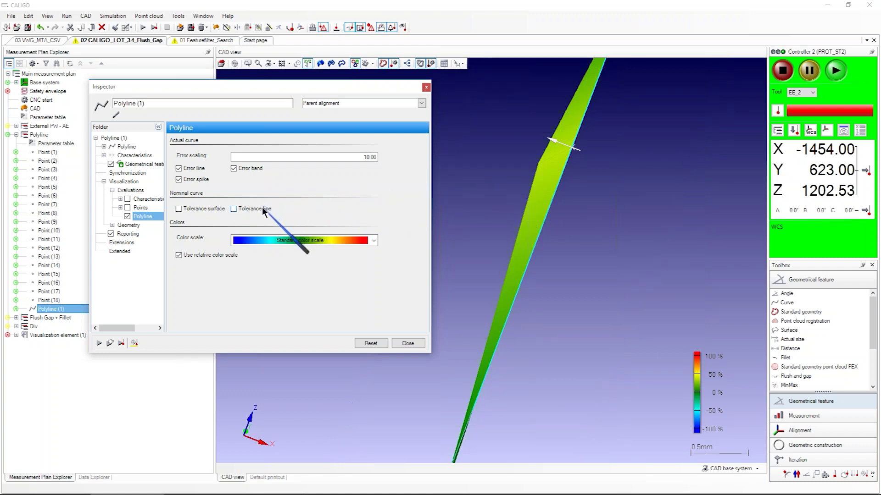
Turn off the error band and error spike of the actual curve, keeping only the error line.
middle_drag(483, 196, 457, 225)
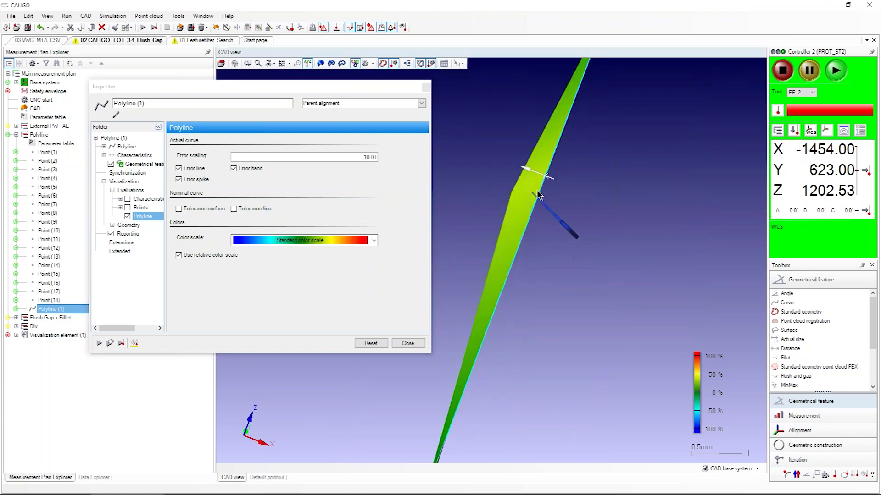
click(257, 169)
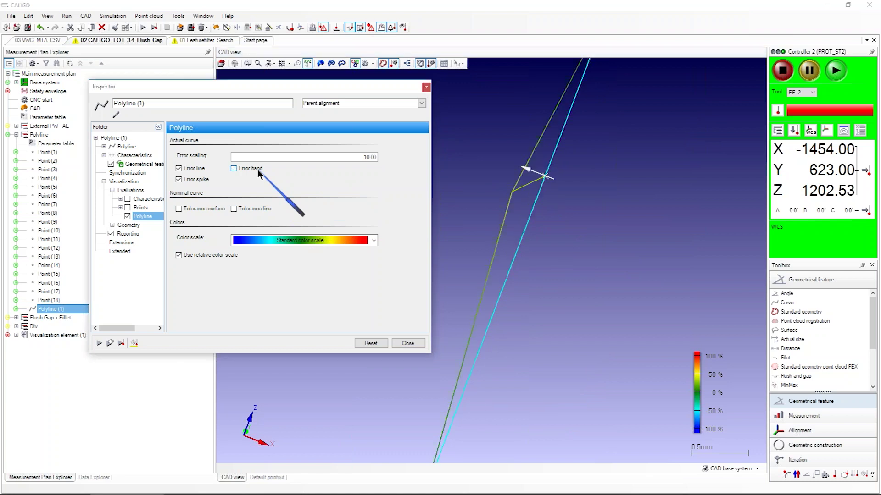
click(201, 179)
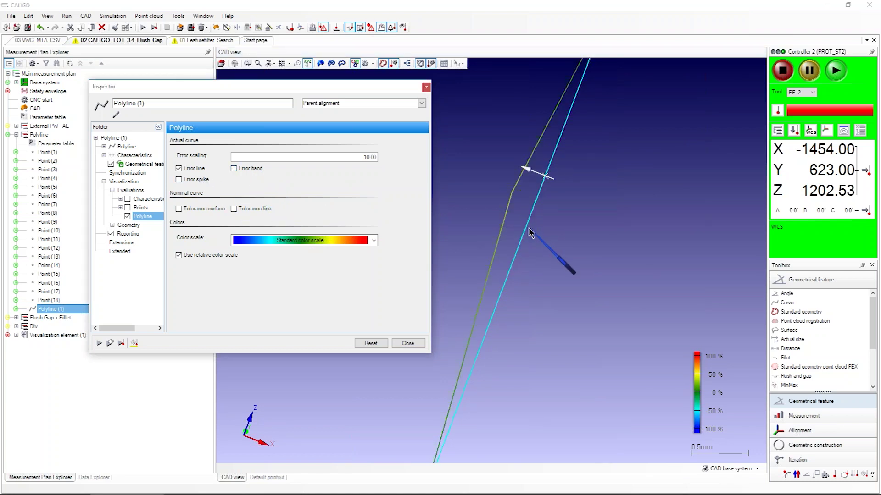
Examine how the scaled error line deviates from the nominal polyline along the left side and around the upper bend.
middle_drag(565, 95, 487, 241)
middle_drag(573, 132, 500, 240)
middle_drag(605, 125, 582, 222)
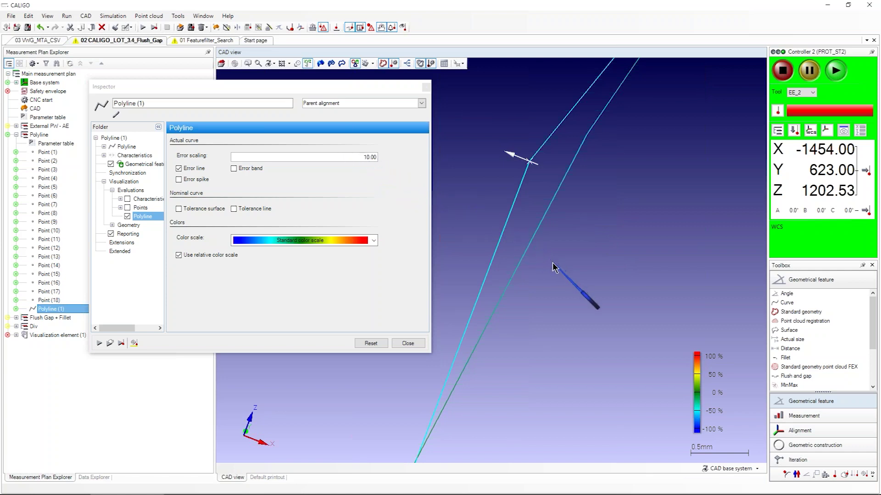
scroll(554, 265, down, 5)
middle_drag(545, 283, 581, 223)
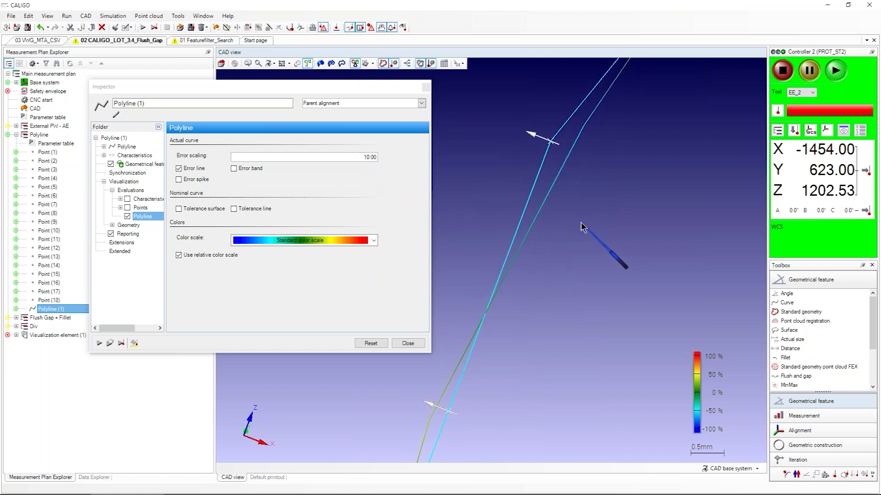
middle_drag(562, 303, 477, 309)
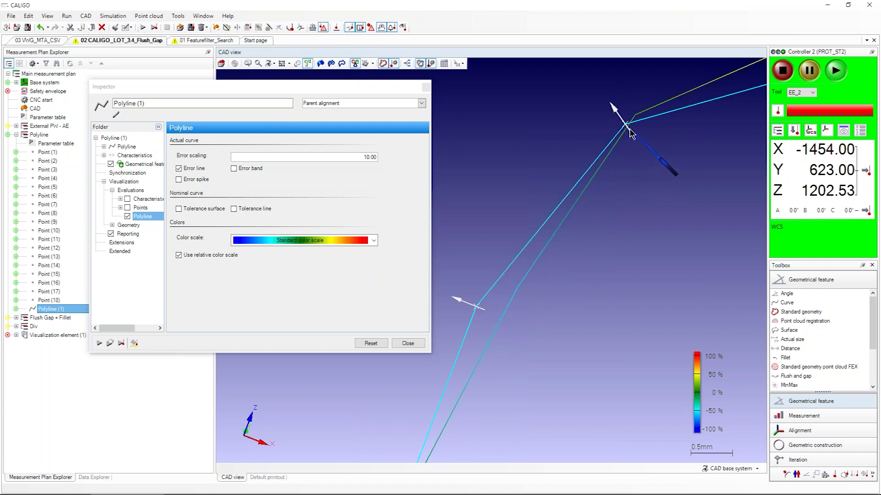
middle_drag(629, 130, 500, 182)
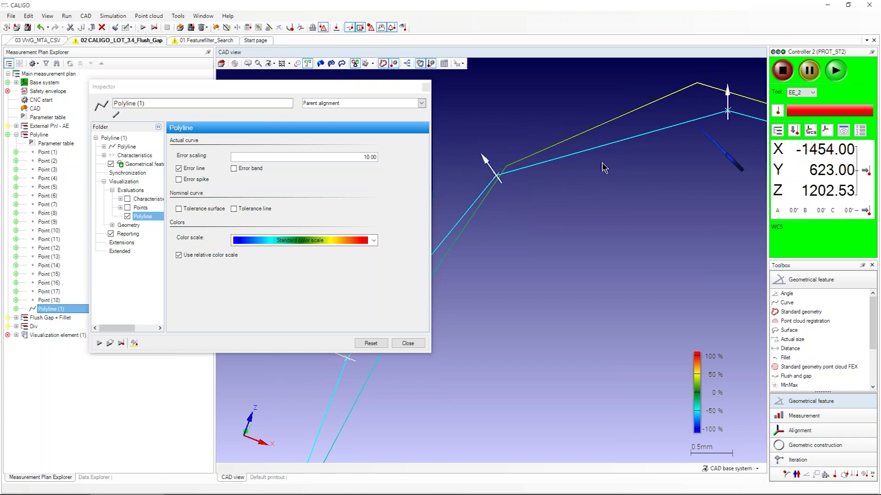
middle_drag(691, 143, 564, 159)
middle_drag(598, 130, 511, 121)
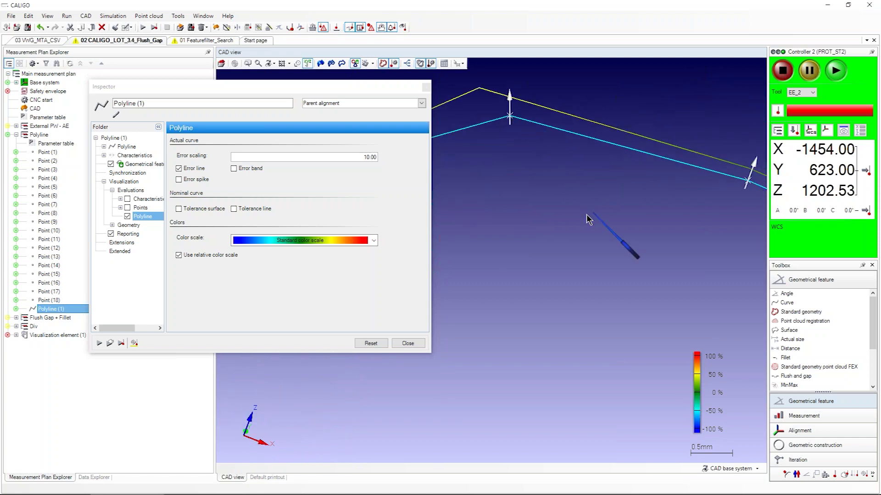
scroll(571, 214, down, 2)
middle_drag(545, 234, 709, 241)
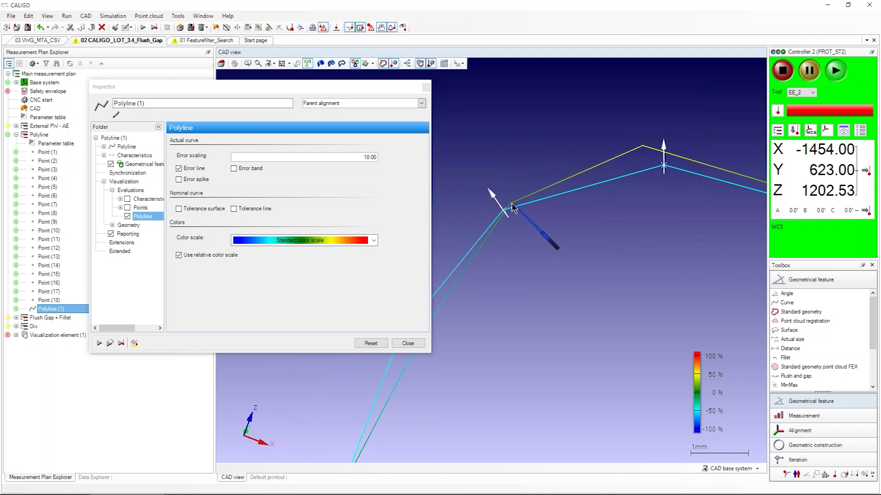
middle_drag(648, 147, 486, 136)
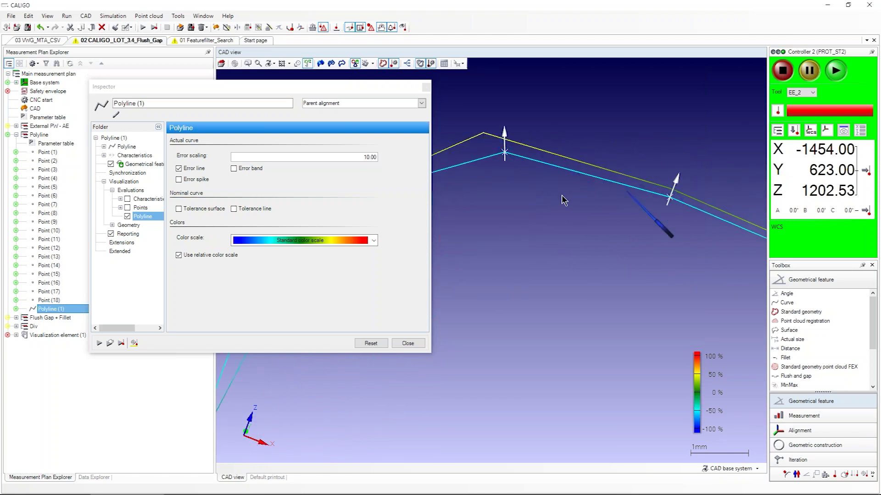
middle_drag(564, 201, 574, 134)
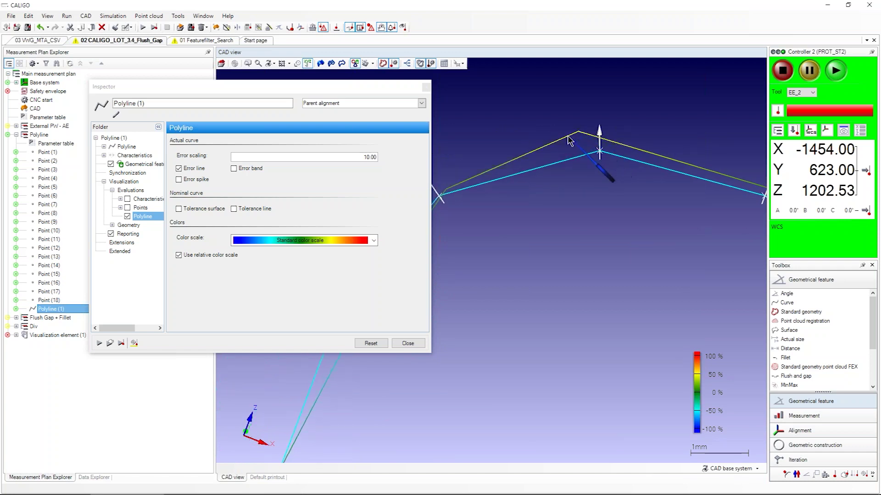
scroll(587, 141, up, 2)
middle_drag(594, 126, 558, 254)
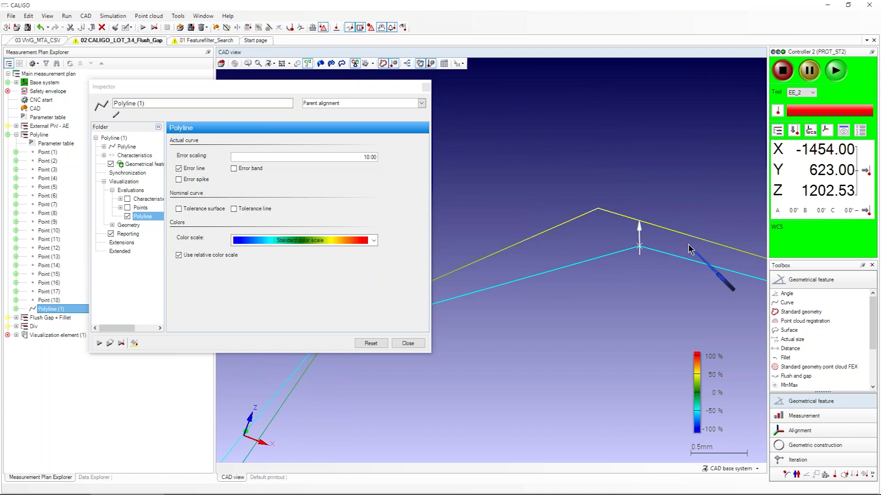
scroll(614, 289, down, 2)
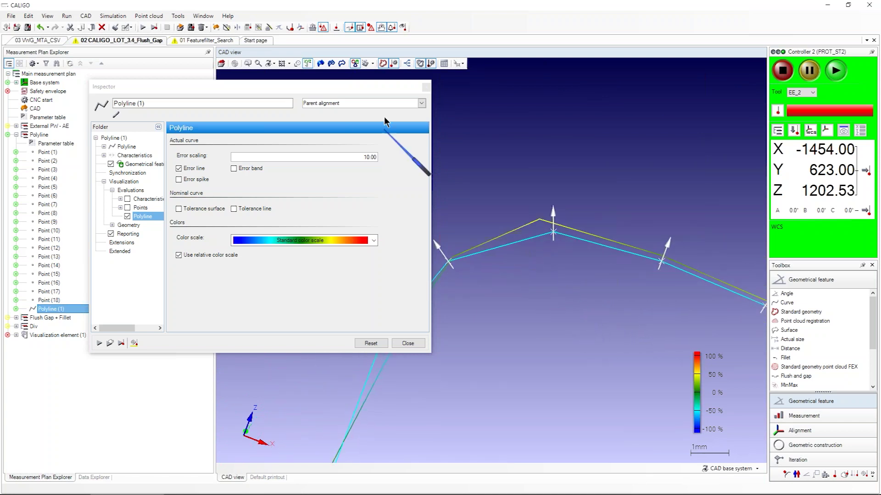
Enable Z translation as a best-fit degree of freedom for Polyline (1) and re-evaluate it.
drag(366, 92, 336, 94)
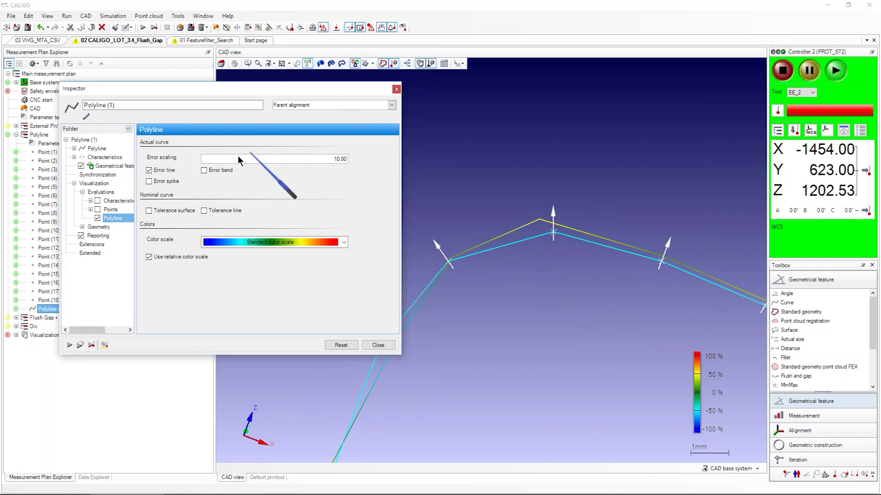
drag(135, 179, 166, 181)
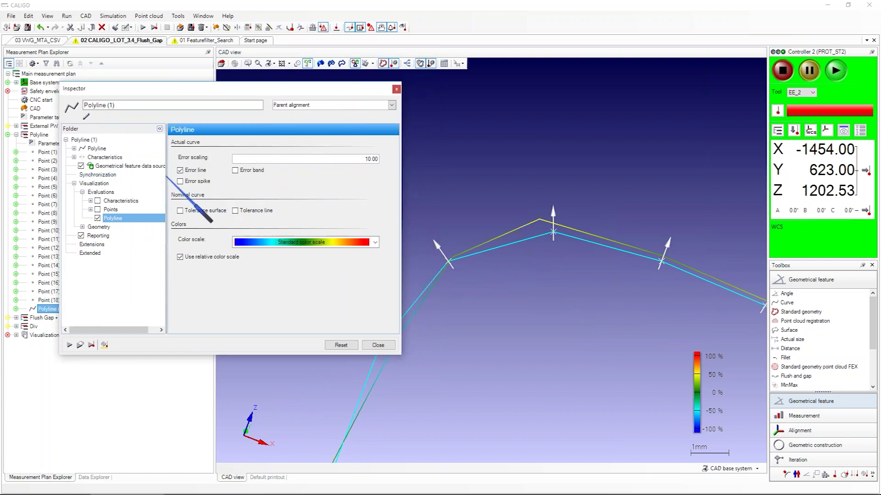
click(96, 148)
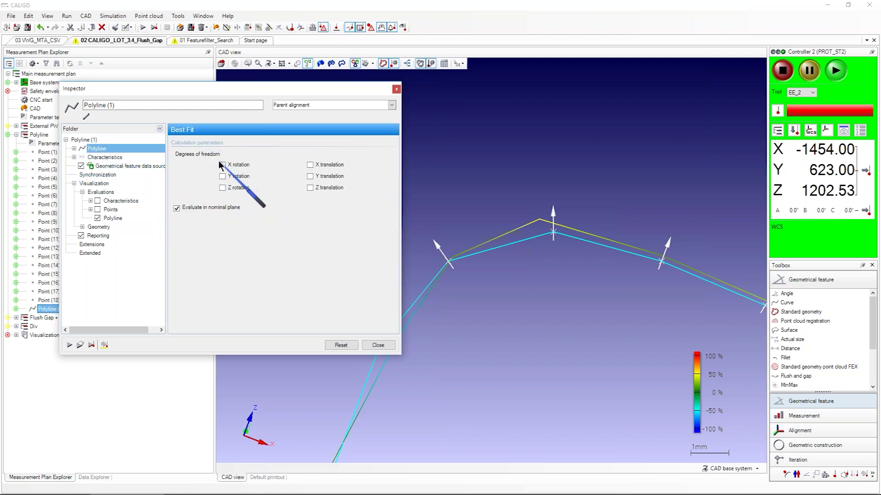
scroll(515, 364, down, 2)
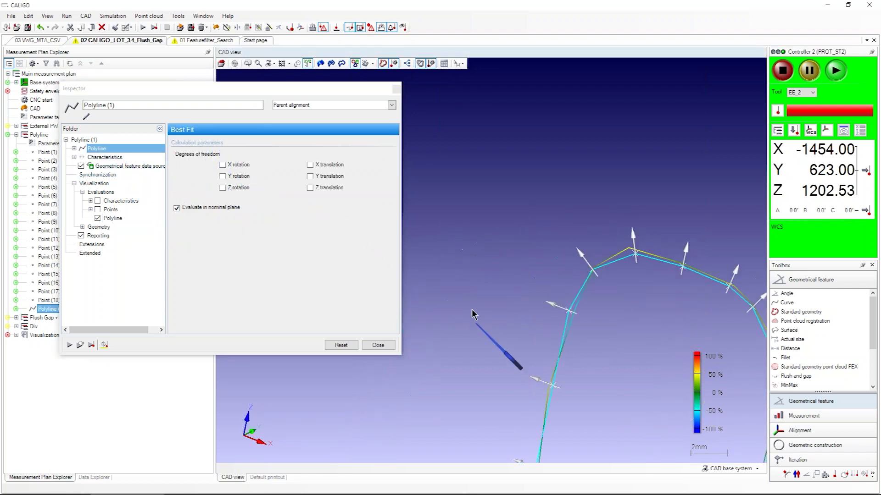
middle_drag(472, 310, 522, 296)
middle_drag(531, 283, 543, 254)
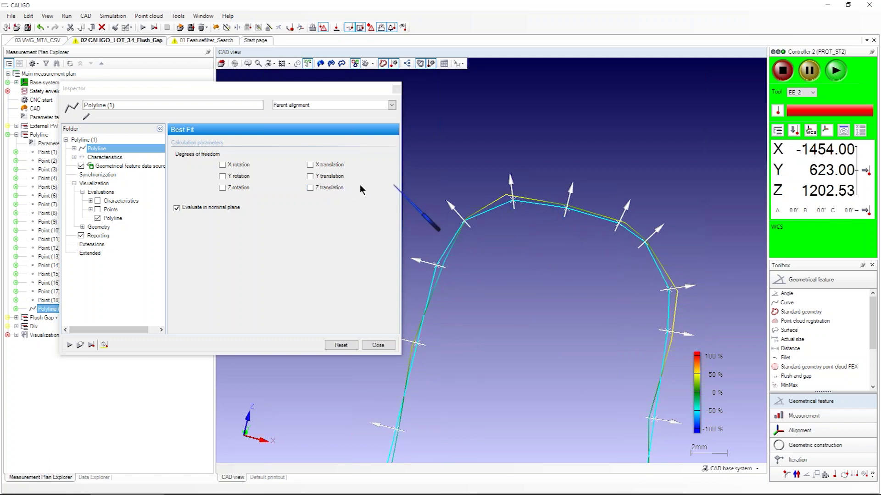
click(311, 187)
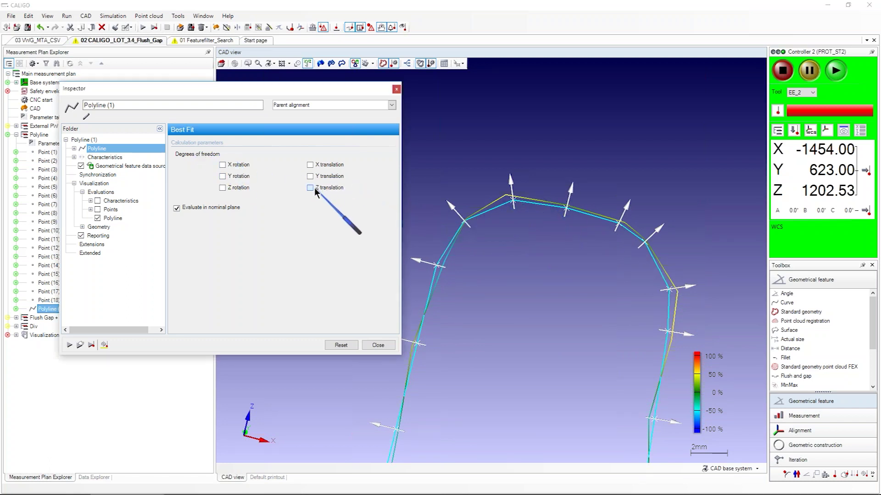
click(70, 345)
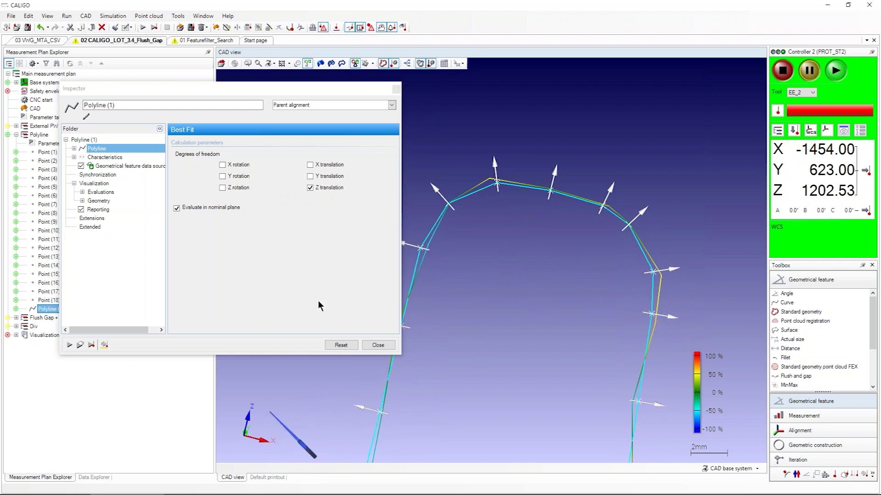
Add X translation to the polyline's best-fit degrees of freedom, re-evaluate it and inspect the fitted curve.
click(331, 169)
click(330, 167)
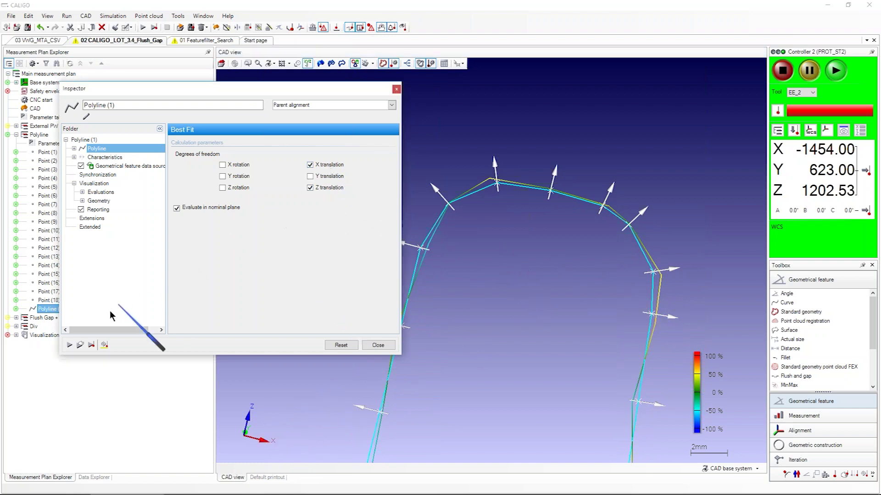
click(70, 346)
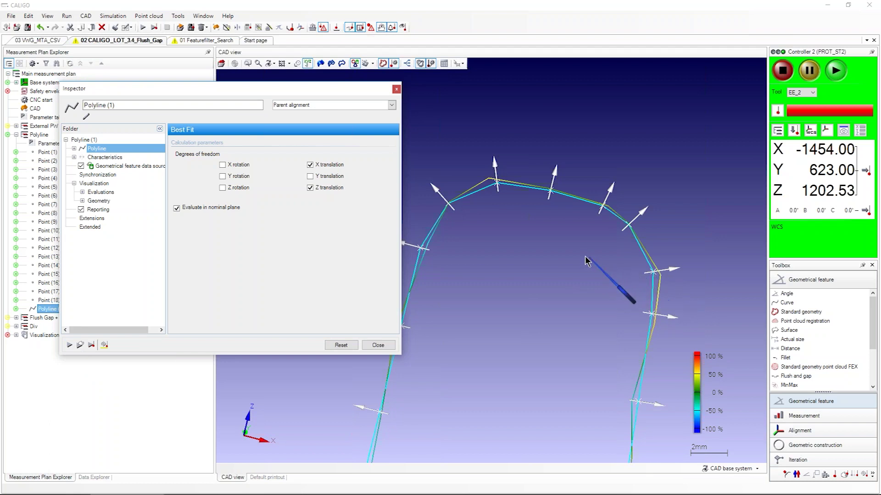
middle_drag(586, 259, 570, 267)
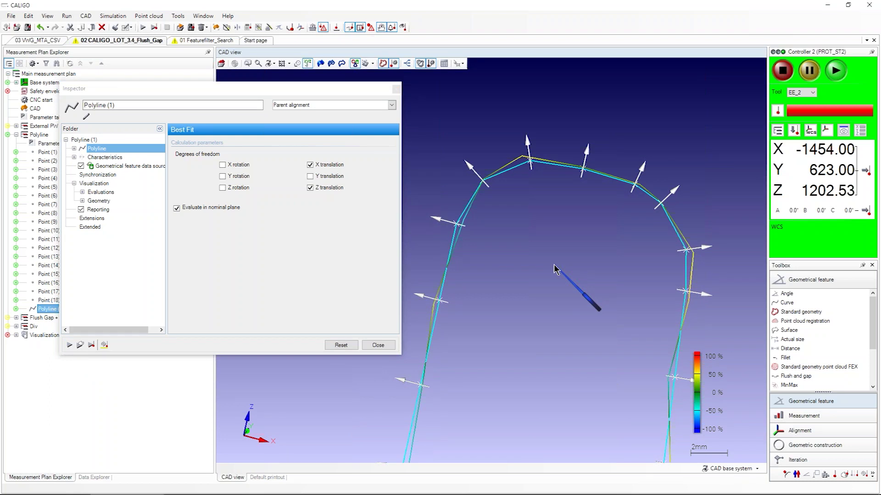
mouse_move(537, 267)
middle_down()
mouse_move(534, 242)
mouse_move(531, 253)
middle_up()
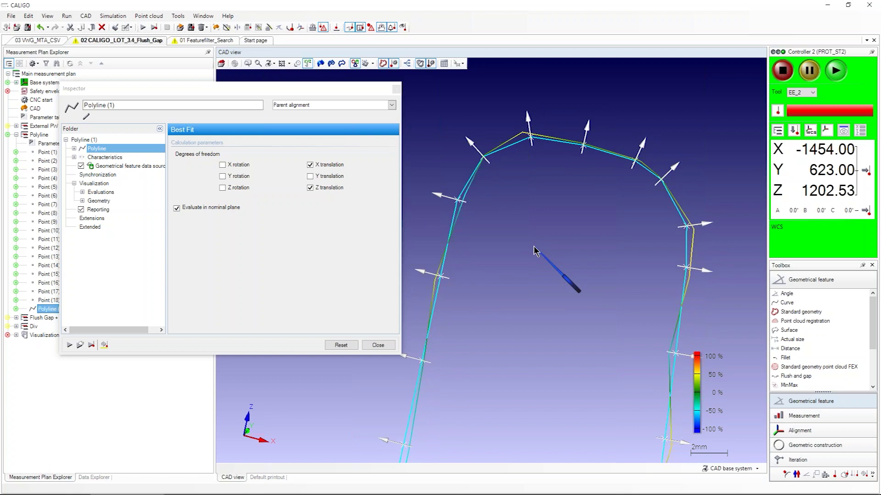